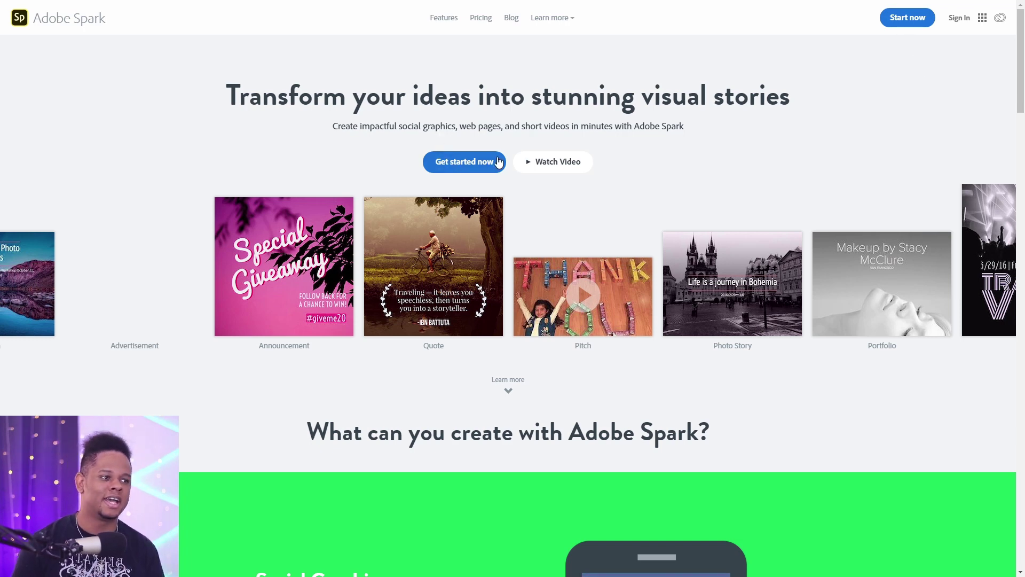
Step: Get started and search the template library for 'twitch banner'
{"action": "left_click", "coordinate": [480, 168]}
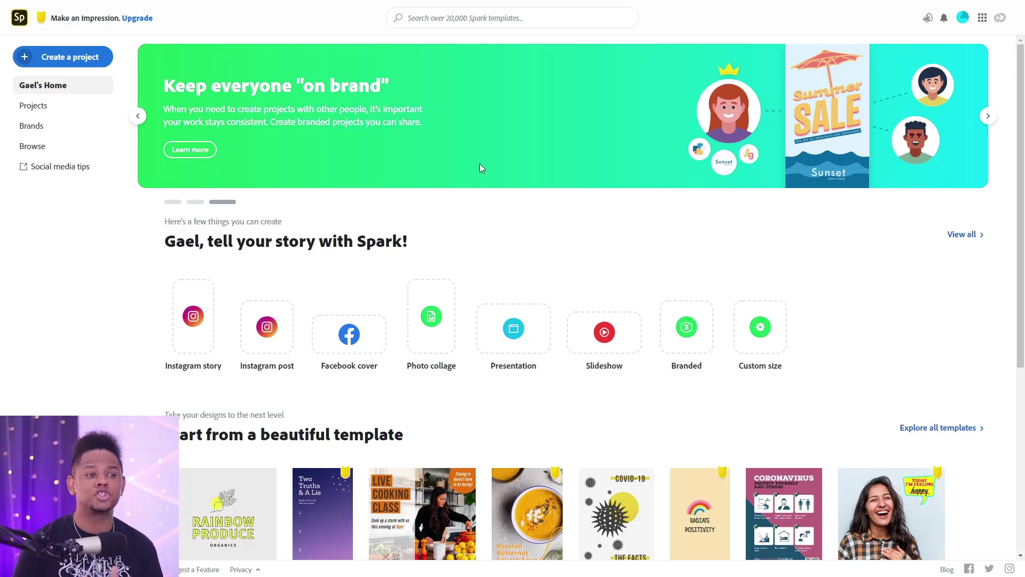
{"action": "left_click", "coordinate": [459, 18]}
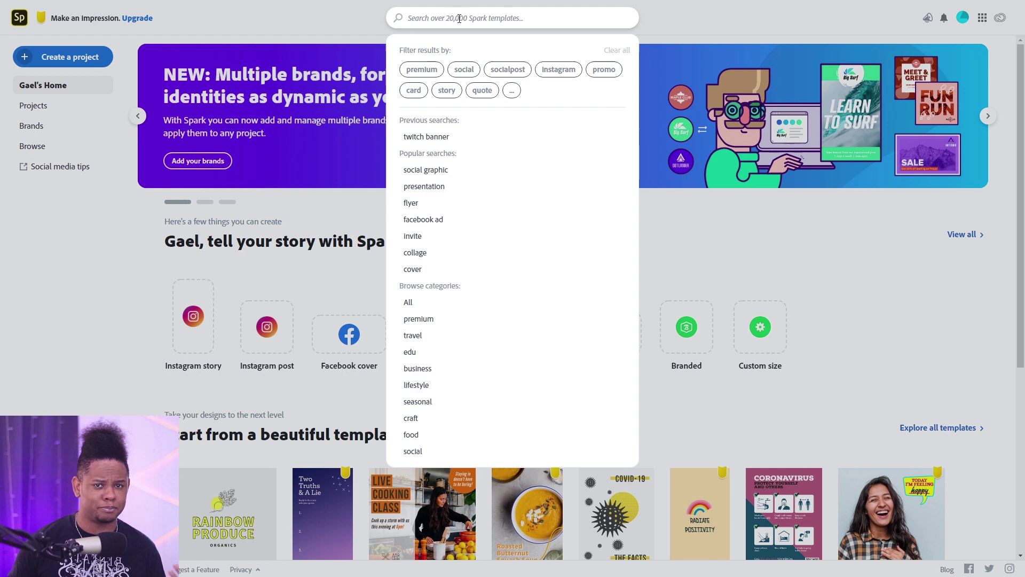
{"action": "type", "text": "twitch"}
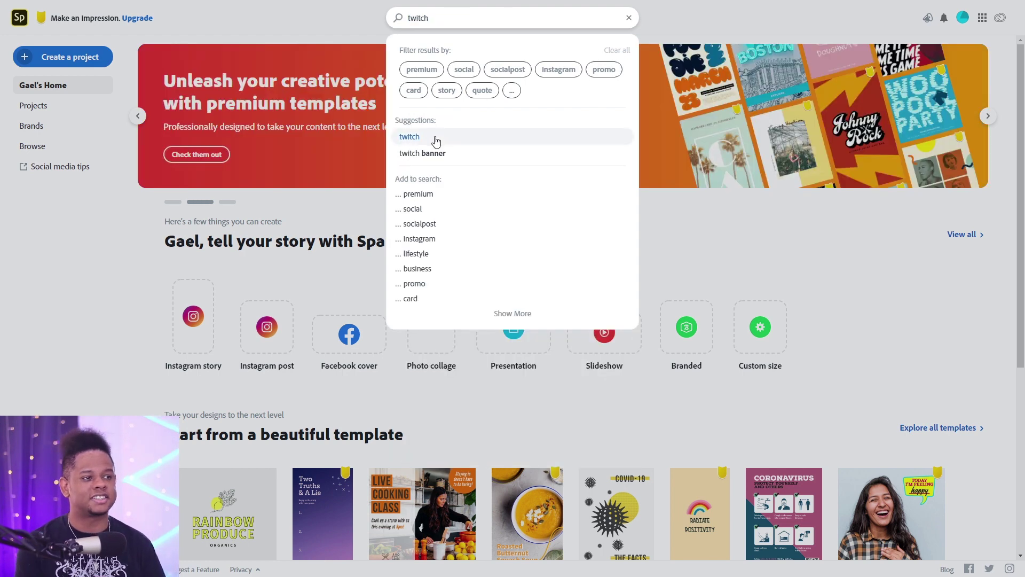
{"action": "left_click", "coordinate": [447, 154]}
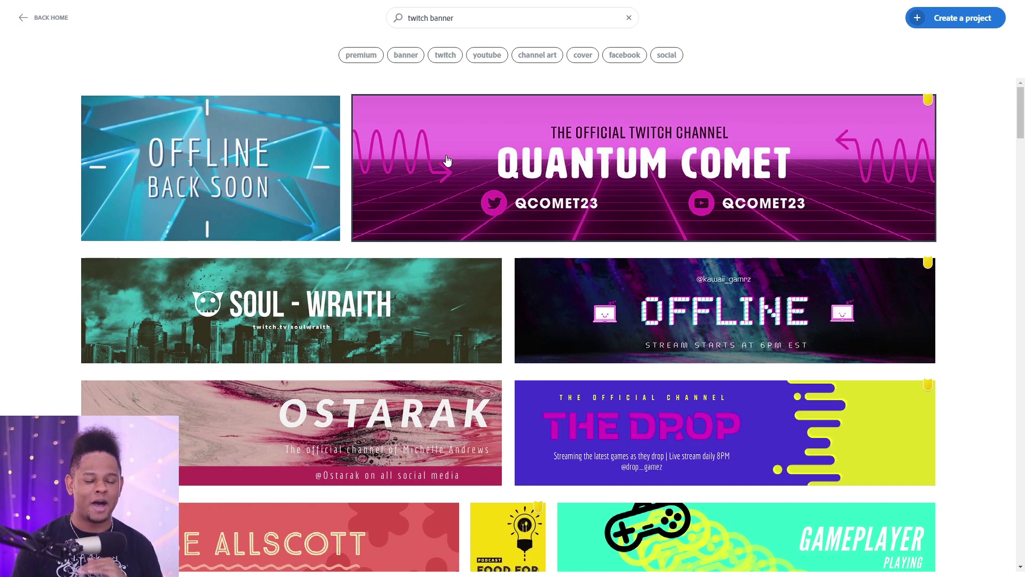
Step: Scroll through the twitch banner template results
{"action": "scroll", "coordinate": [376, 190], "scroll_direction": "down", "scroll_amount": 5}
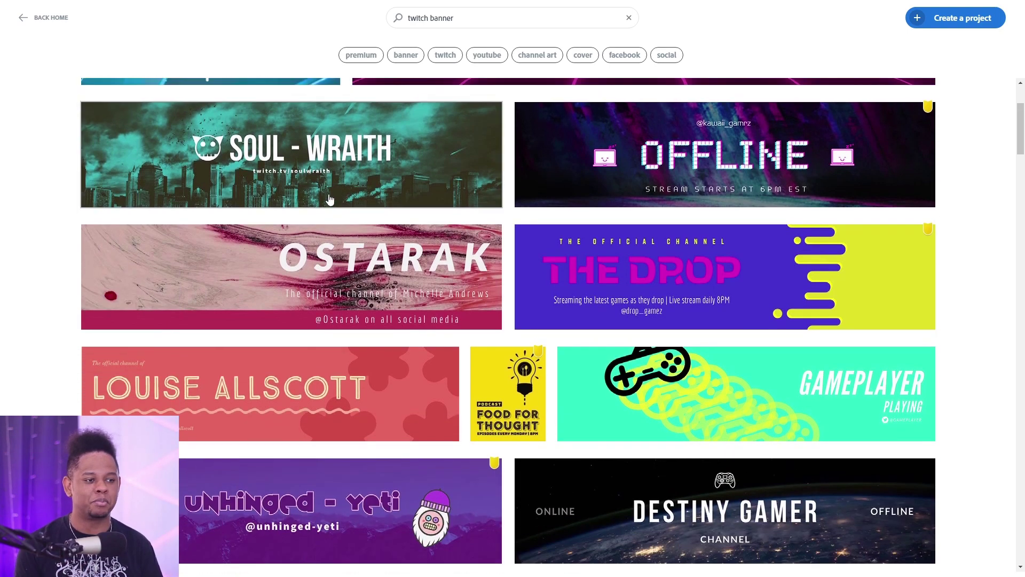
{"action": "scroll", "coordinate": [328, 202], "scroll_direction": "down", "scroll_amount": 12}
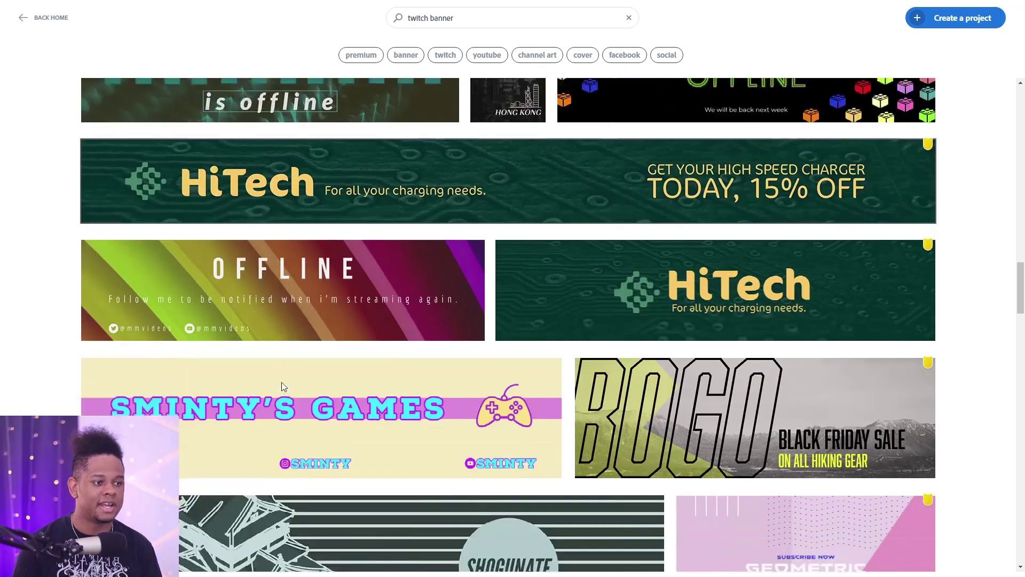
{"action": "scroll", "coordinate": [282, 386], "scroll_direction": "down", "scroll_amount": 3}
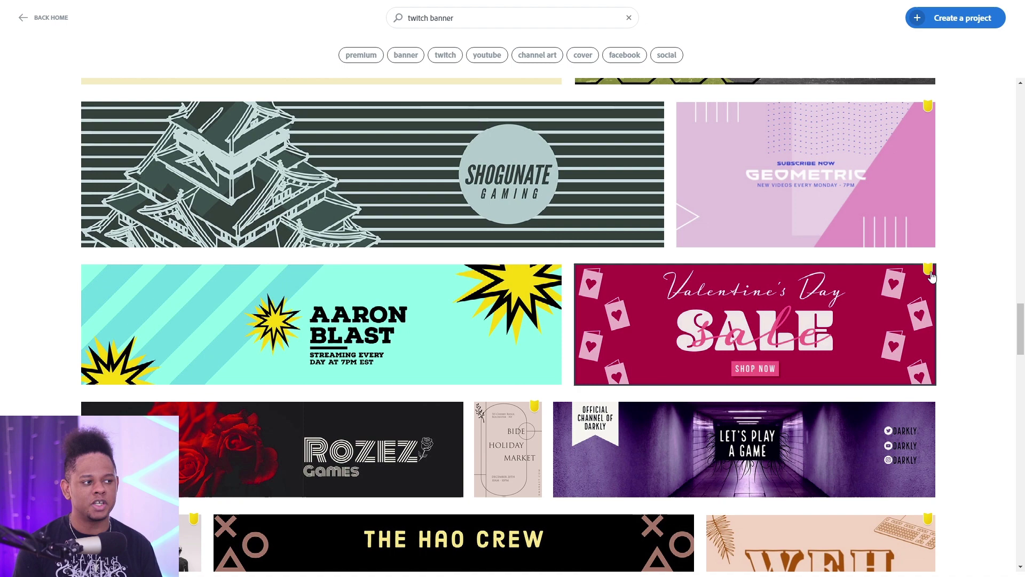
{"action": "scroll", "coordinate": [585, 411], "scroll_direction": "down", "scroll_amount": 4}
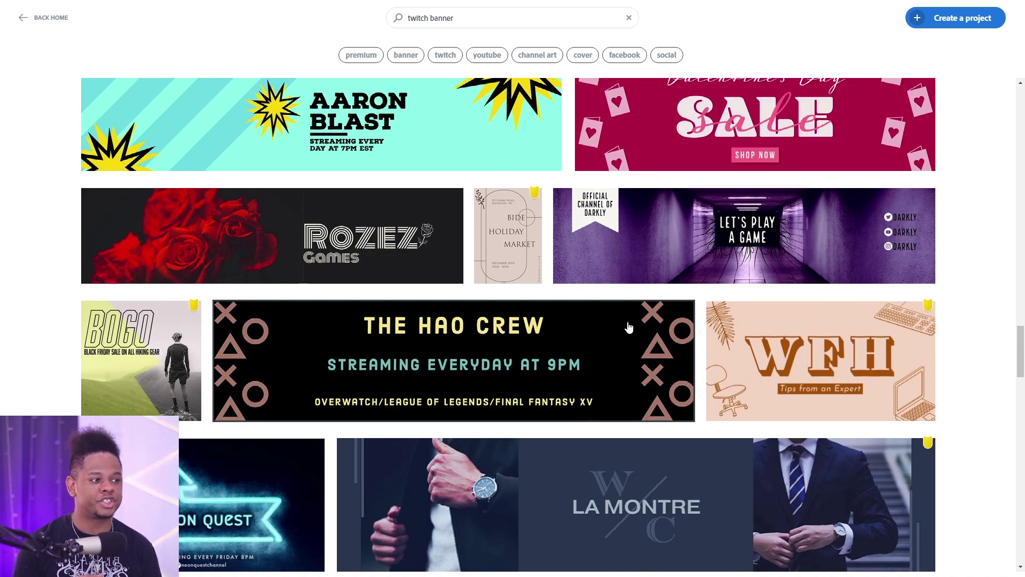
Step: Create a project from the Let's Play a Game template and remove its watermark once
{"action": "left_click", "coordinate": [672, 235]}
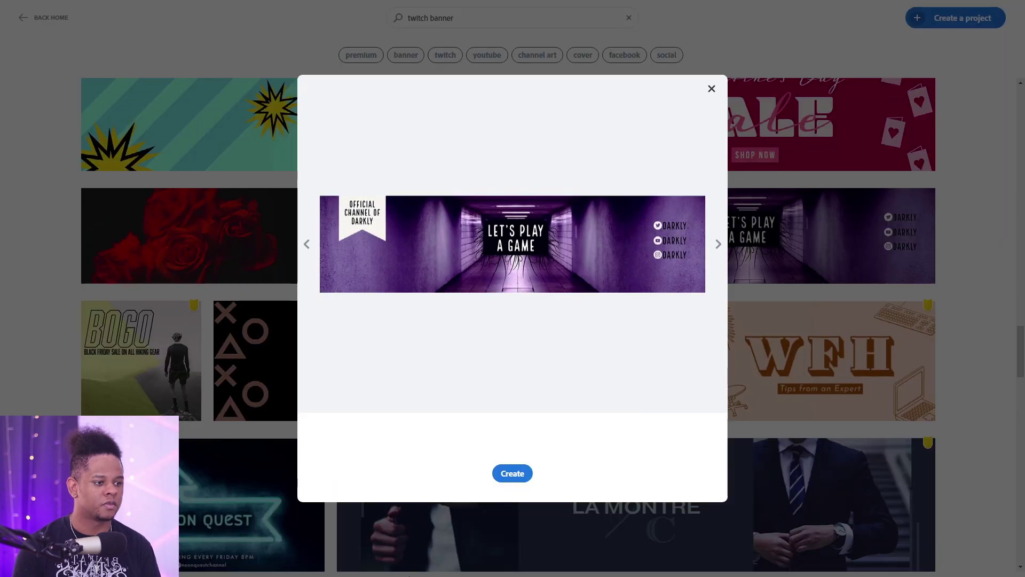
{"action": "left_click", "coordinate": [503, 478]}
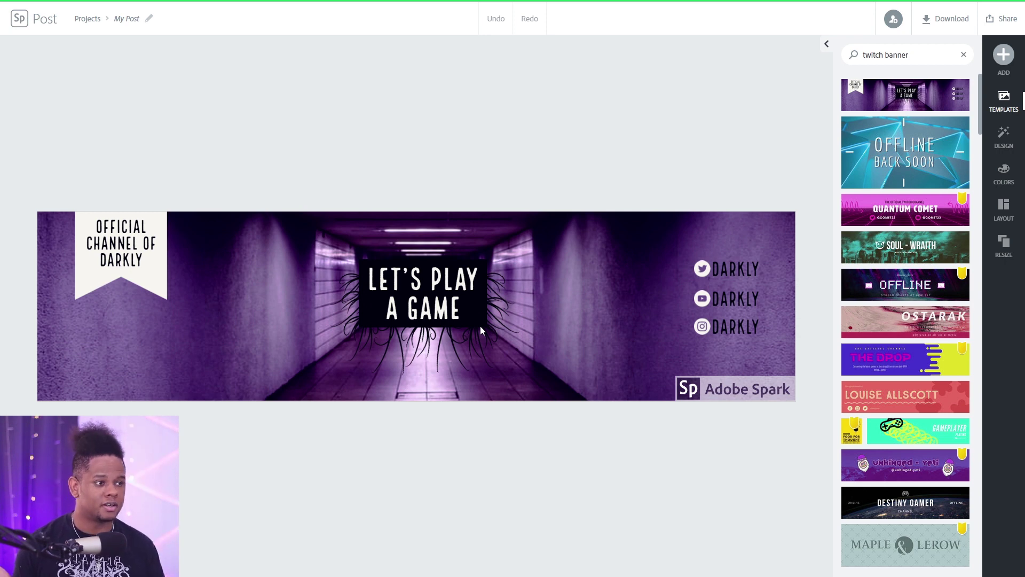
{"action": "left_click", "coordinate": [756, 395]}
{"action": "left_click", "coordinate": [705, 347]}
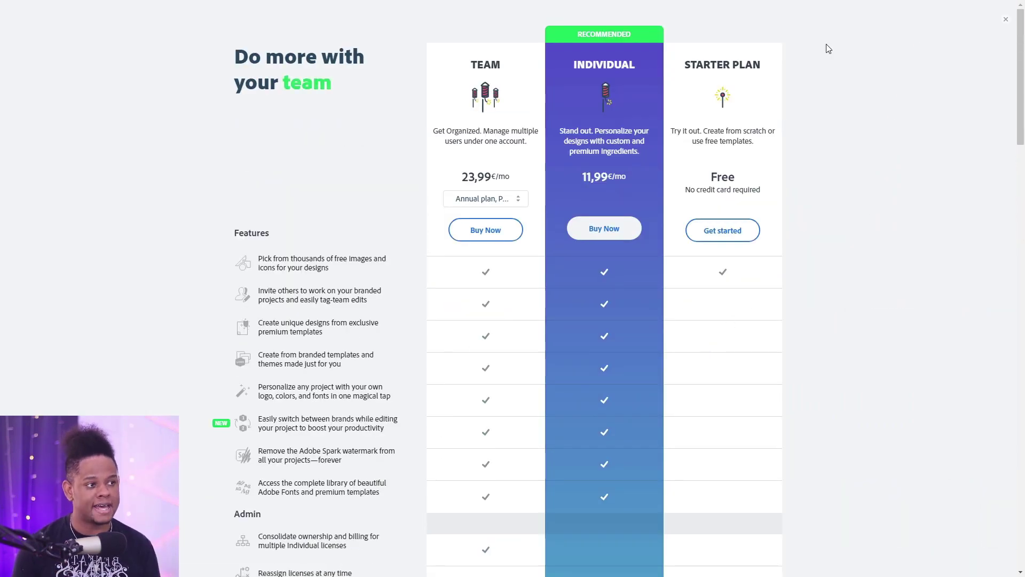
Step: Dismiss the pricing plans overlay
{"action": "scroll", "coordinate": [291, 296], "scroll_direction": "down", "scroll_amount": 4}
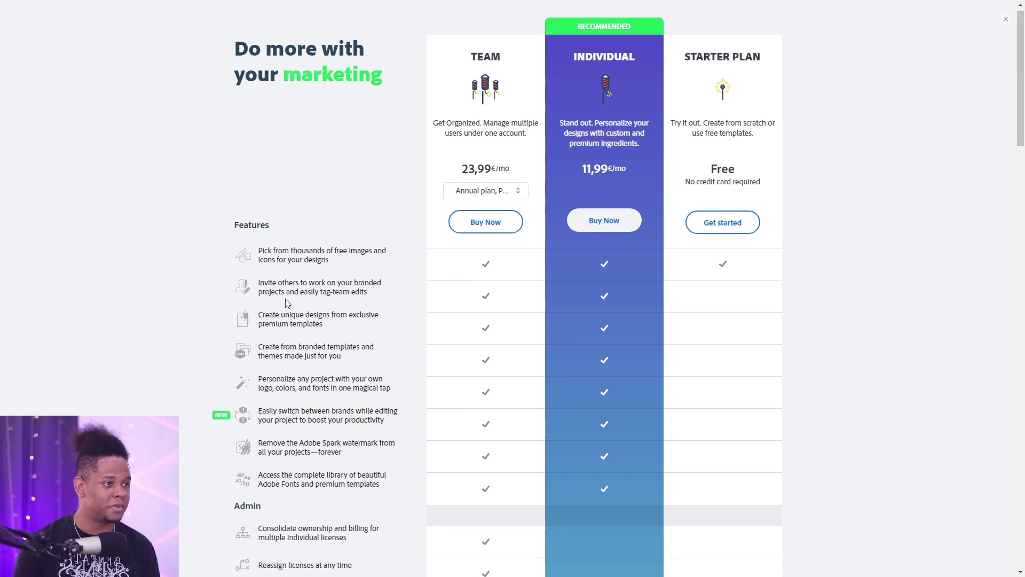
{"action": "scroll", "coordinate": [320, 374], "scroll_direction": "down", "scroll_amount": 1}
{"action": "scroll", "coordinate": [337, 373], "scroll_direction": "up", "scroll_amount": 5}
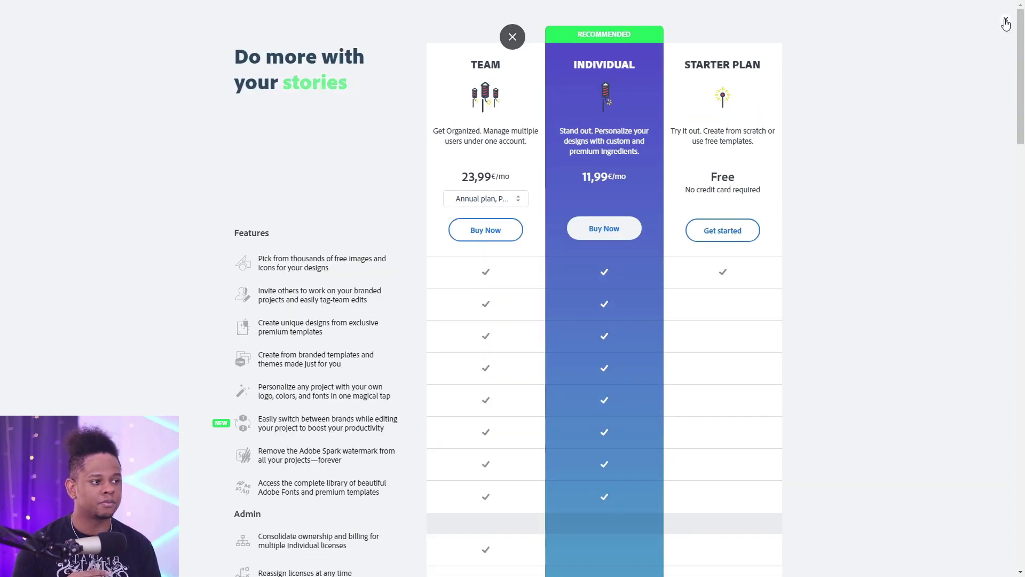
{"action": "left_click", "coordinate": [1006, 22]}
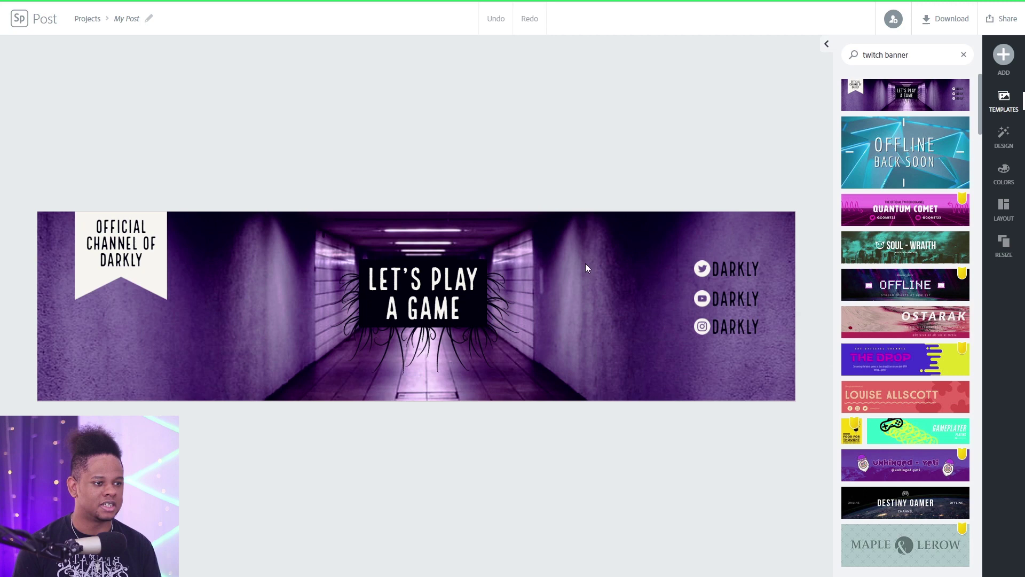
Step: Replace the LET'S PLAY A GAME title with 'Gael Level'
{"action": "left_click", "coordinate": [421, 293]}
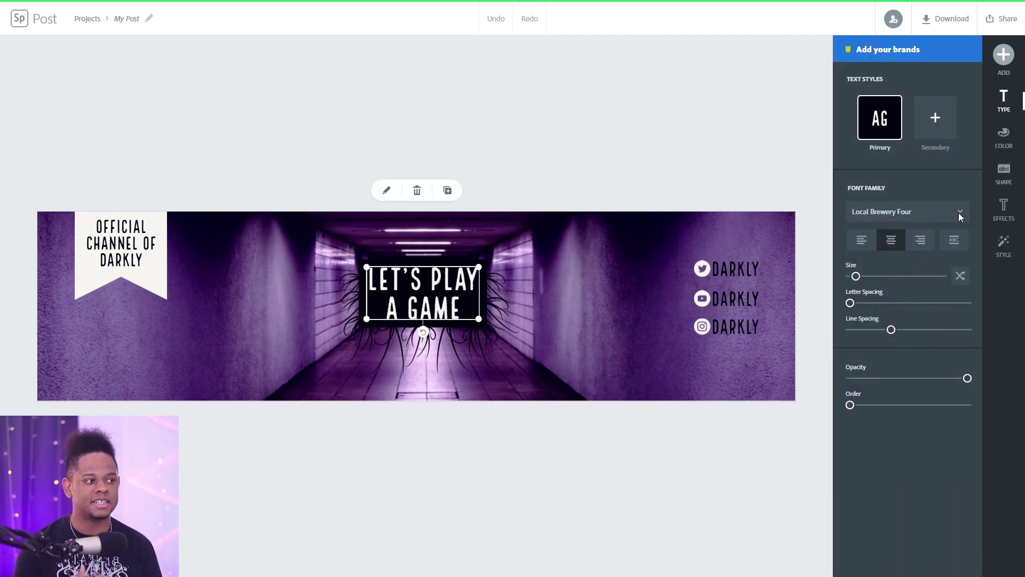
{"action": "double_click", "coordinate": [436, 278]}
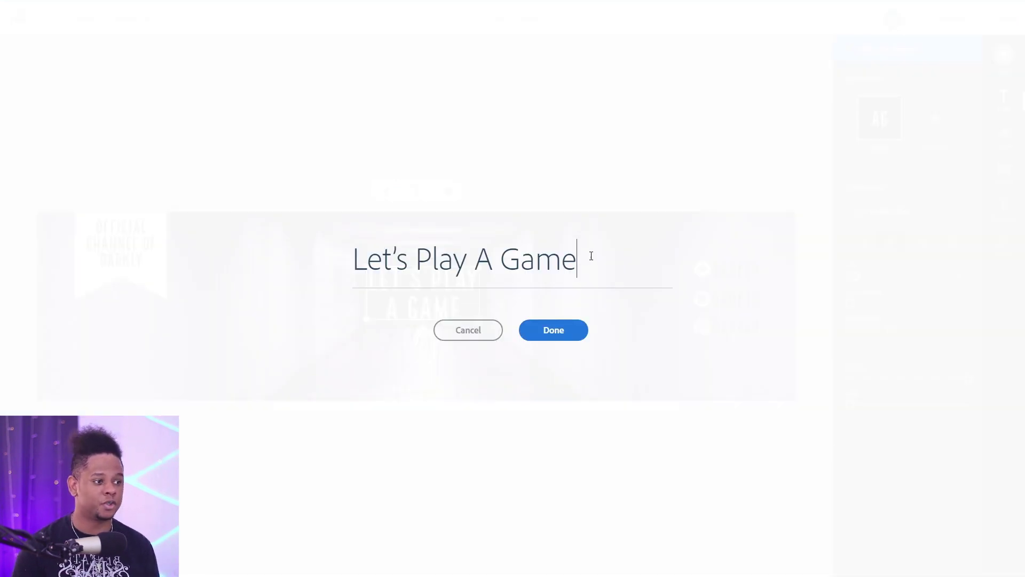
{"action": "key", "text": "ctrl+a"}
{"action": "type", "text": "Gael Level"}
{"action": "left_click", "coordinate": [556, 331]}
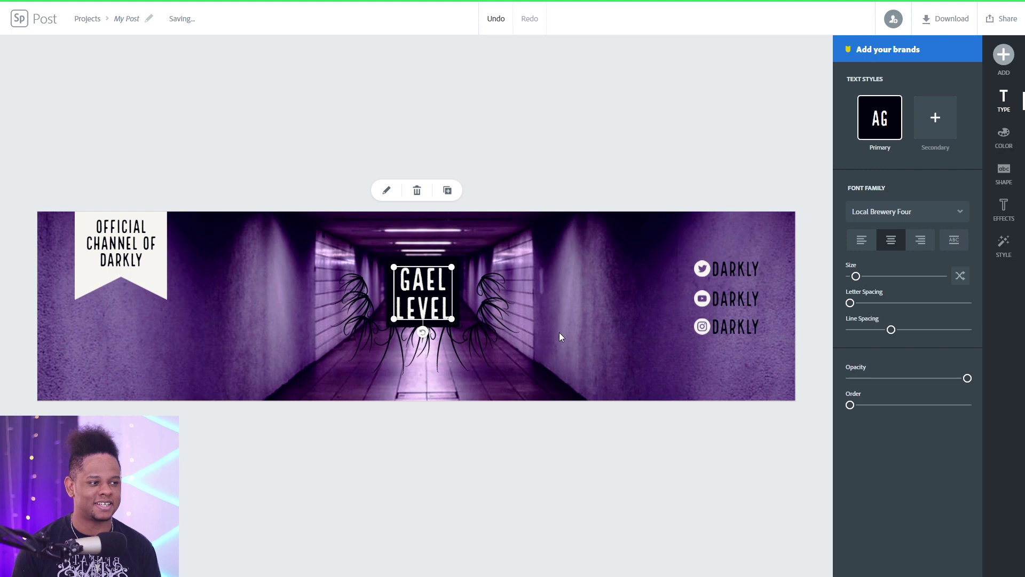
Step: Change the ribbon to 'Follow to get notified' and nudge the top handle line slightly
{"action": "double_click", "coordinate": [134, 247]}
{"action": "key", "text": "ctrl+a"}
{"action": "type", "text": "Follow to get notified"}
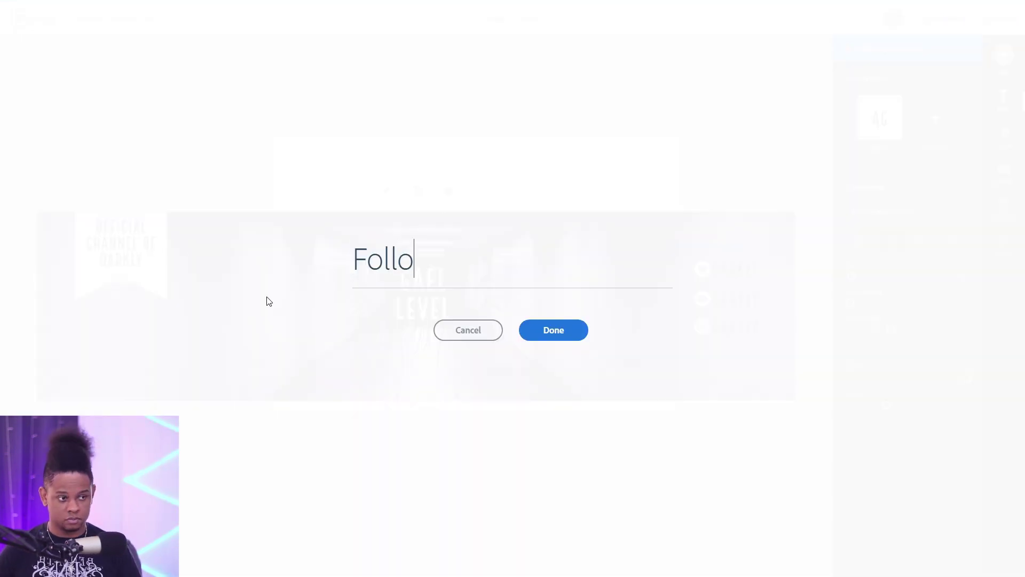
{"action": "key", "text": "Return"}
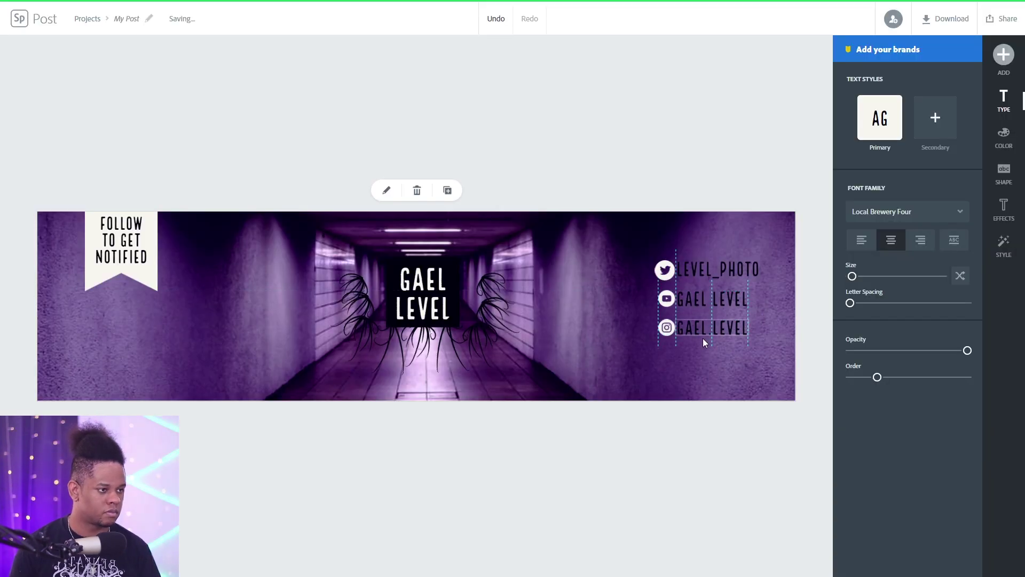
{"action": "left_click", "coordinate": [746, 268]}
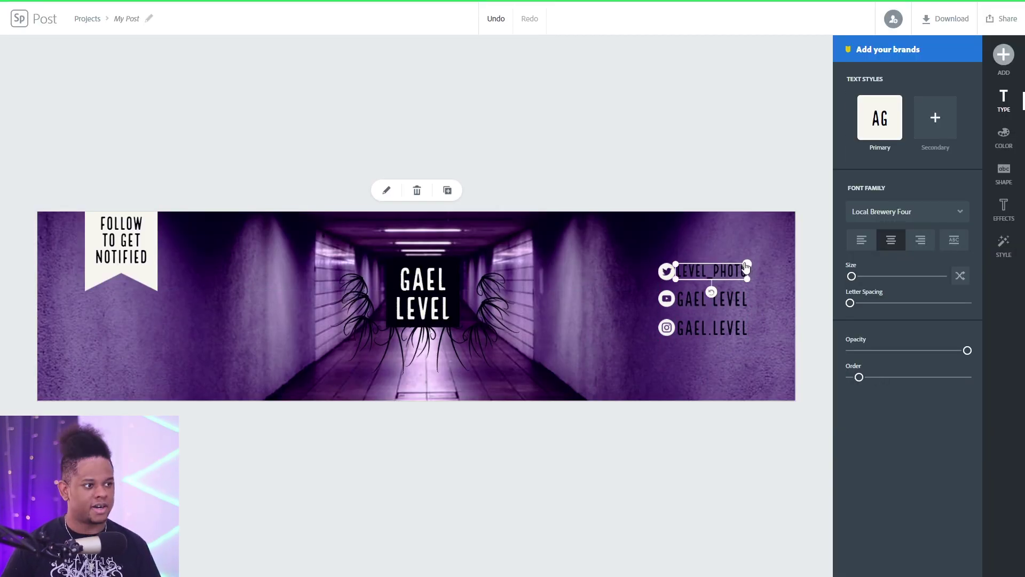
{"action": "left_click_drag", "start_coordinate": [746, 267], "coordinate": [745, 265]}
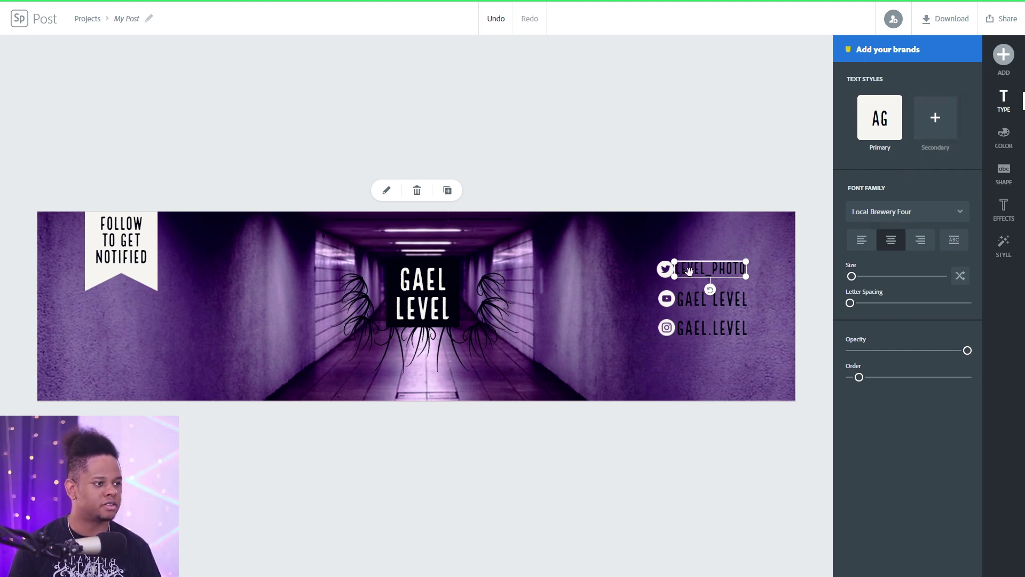
Step: Make the selected handle text white by setting both of its colours to white
{"action": "left_click", "coordinate": [1004, 140]}
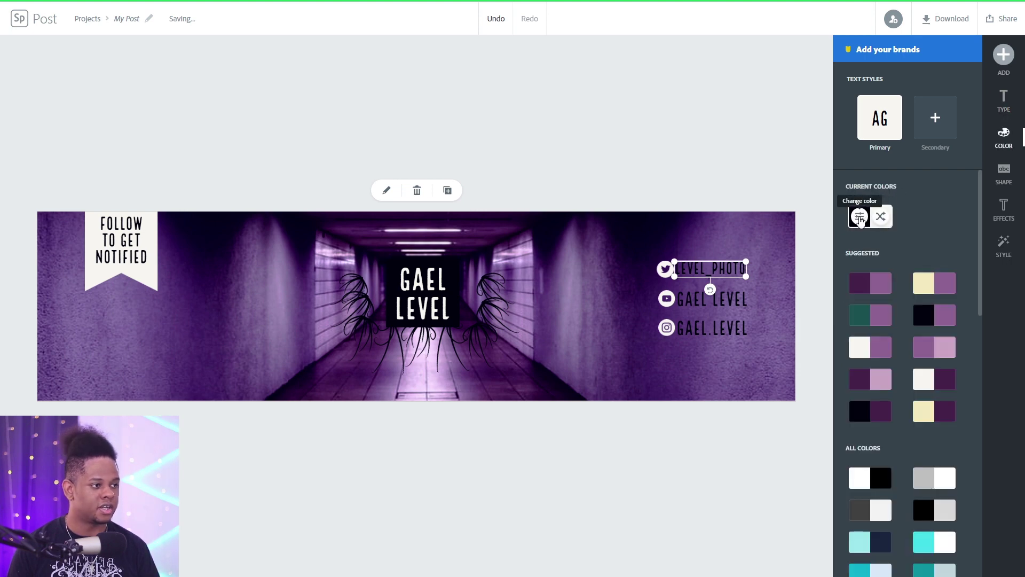
{"action": "left_click", "coordinate": [860, 218]}
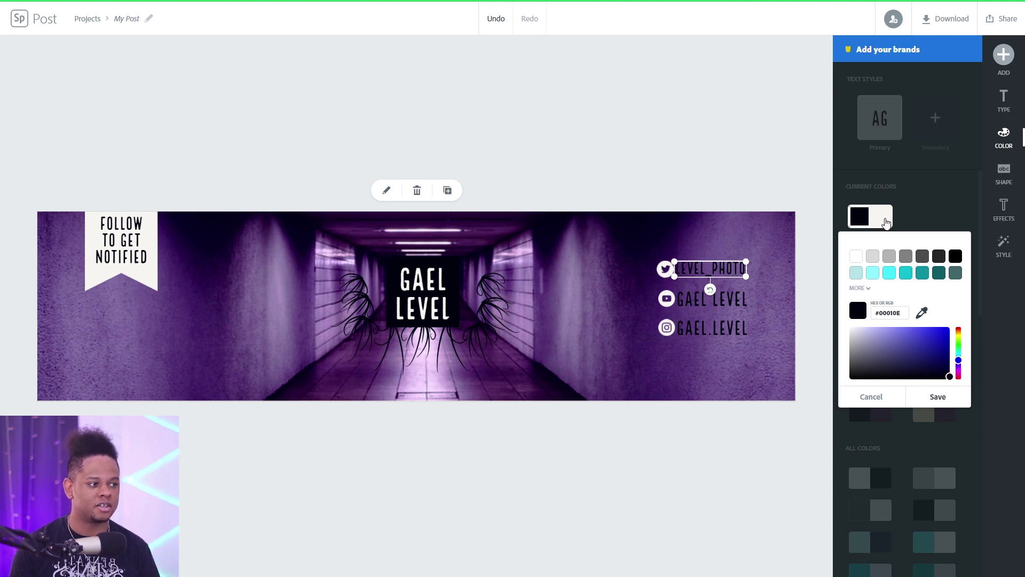
{"action": "left_click", "coordinate": [885, 220]}
{"action": "left_click", "coordinate": [890, 274]}
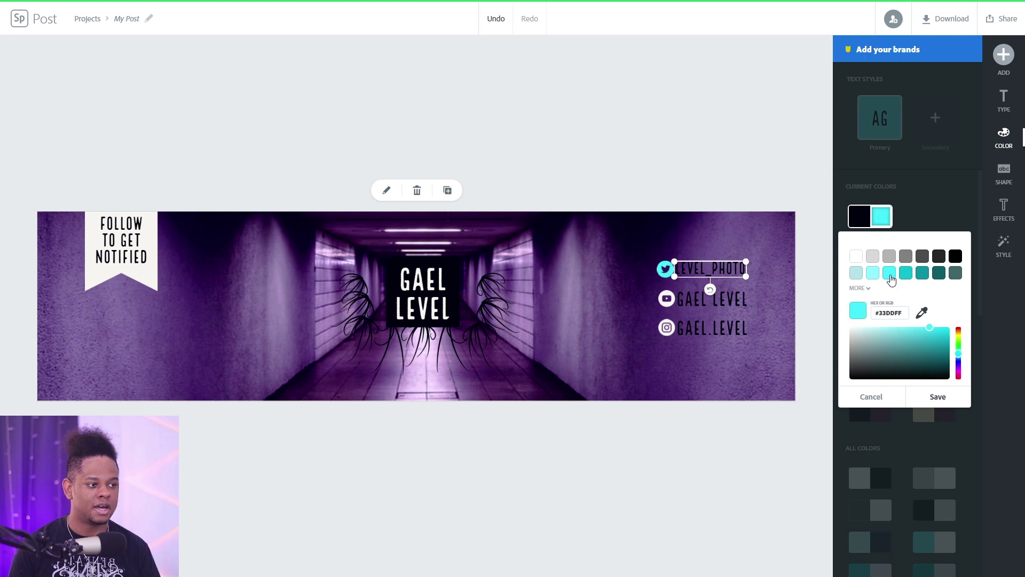
{"action": "left_click", "coordinate": [857, 250]}
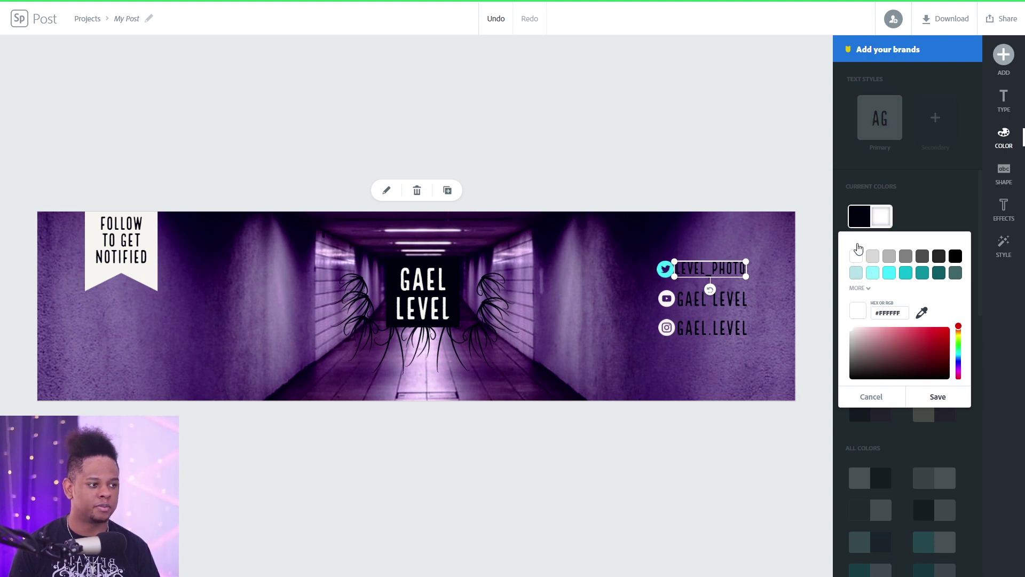
{"action": "left_click", "coordinate": [860, 216]}
{"action": "left_click", "coordinate": [857, 258]}
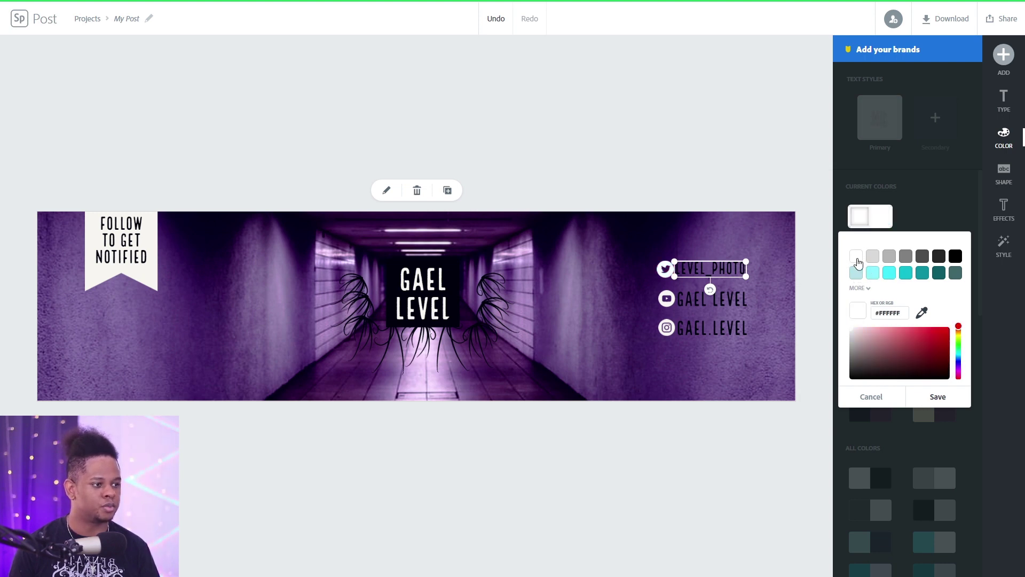
{"action": "key", "text": "Return"}
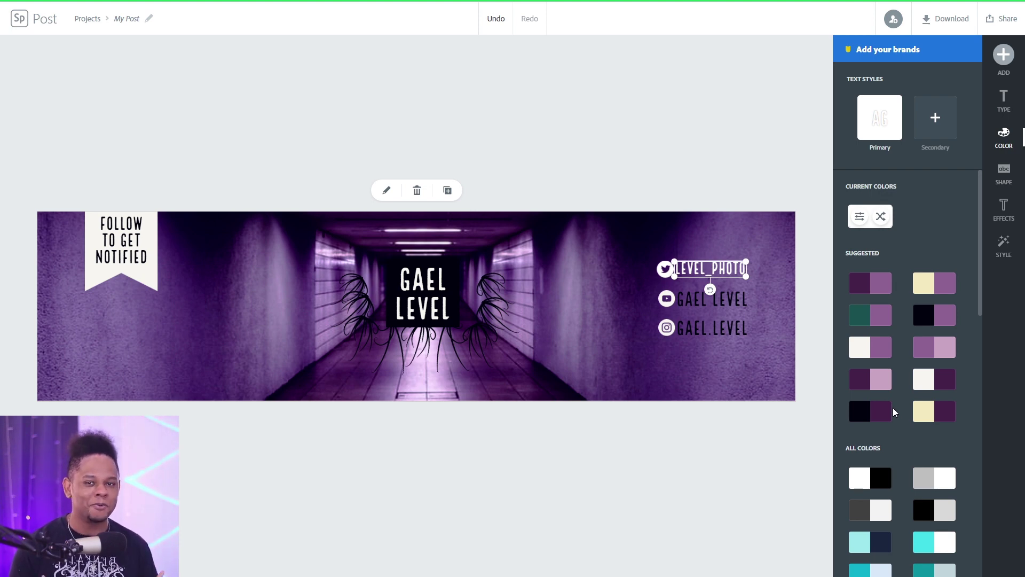
{"action": "left_click", "coordinate": [419, 372]}
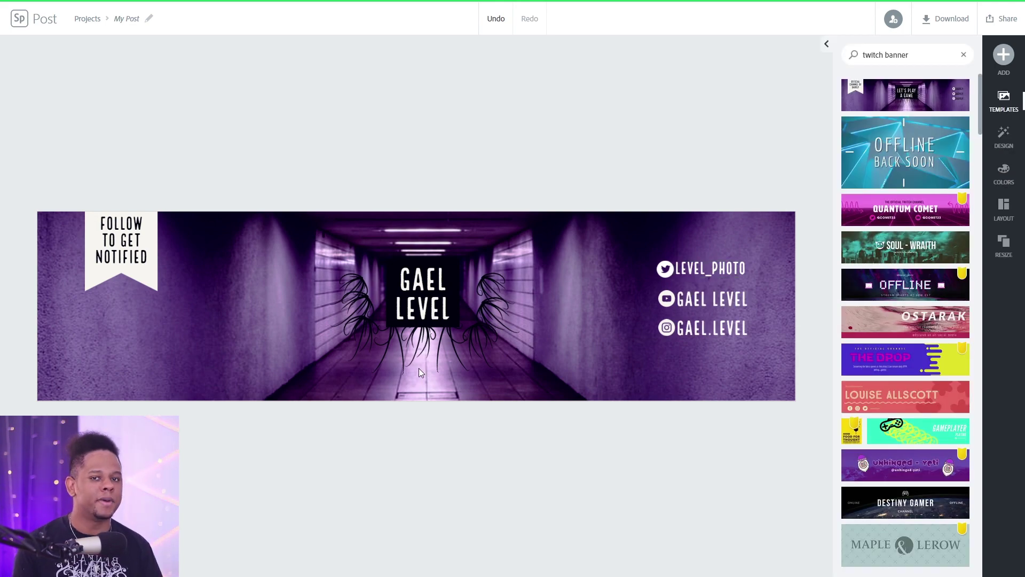
Step: Start a new design from the Destiny Gamer template and remove its watermark once
{"action": "left_click", "coordinate": [854, 497]}
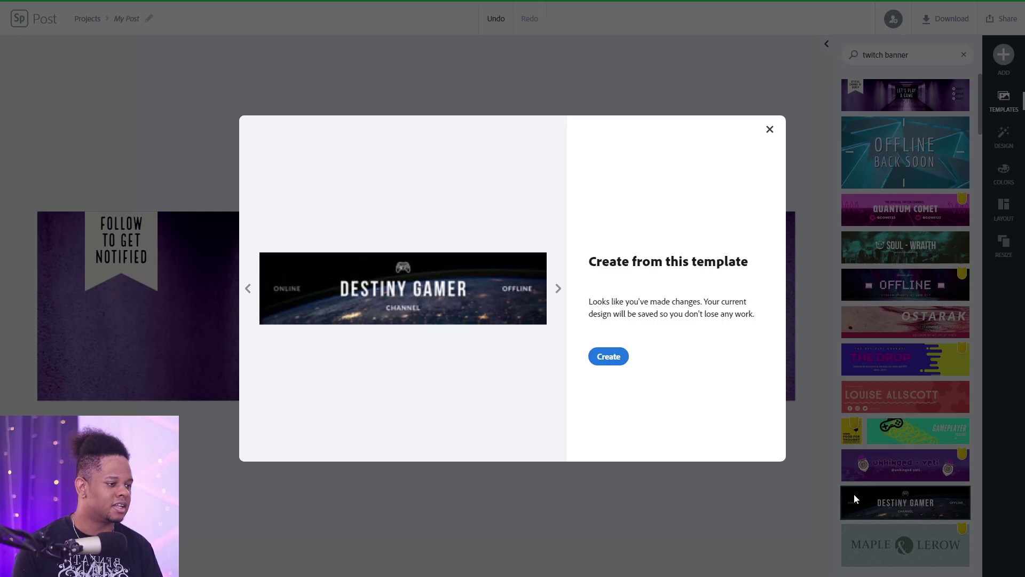
{"action": "left_click", "coordinate": [617, 357]}
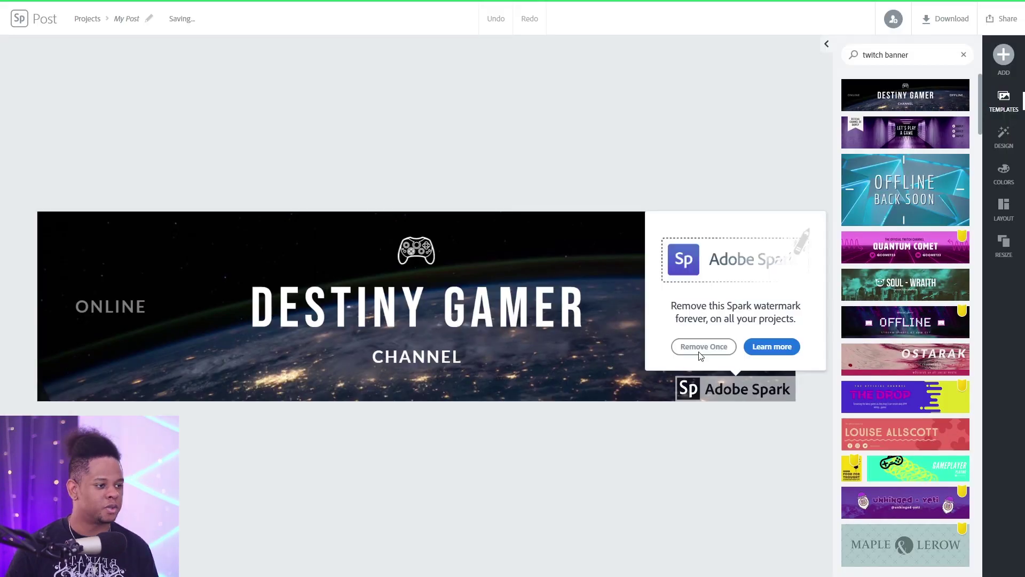
{"action": "left_click", "coordinate": [701, 346]}
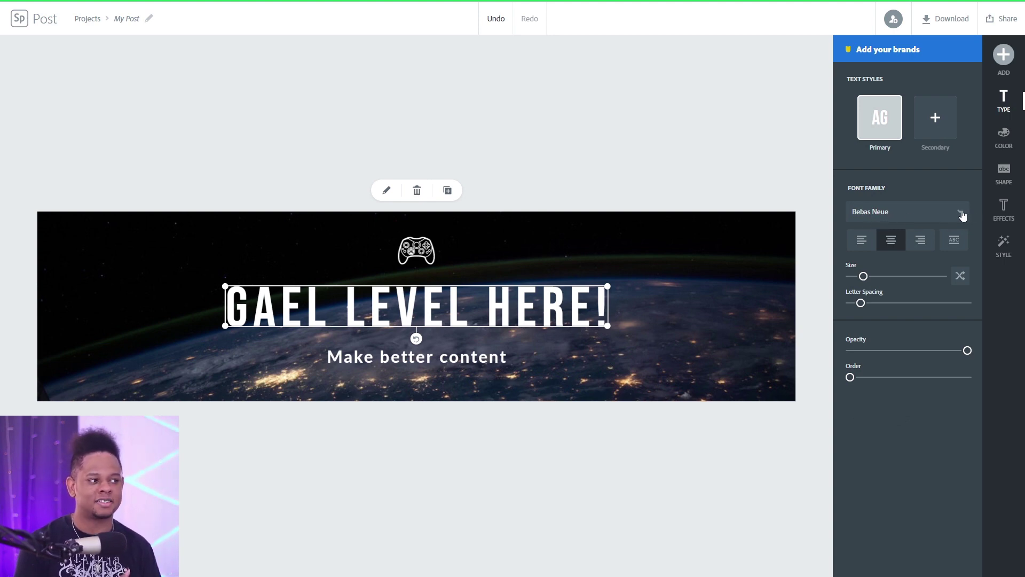
Step: Set the GAEL LEVEL HERE! heading font to Monoton
{"action": "left_click", "coordinate": [963, 215]}
{"action": "scroll", "coordinate": [889, 354], "scroll_direction": "down", "scroll_amount": 10}
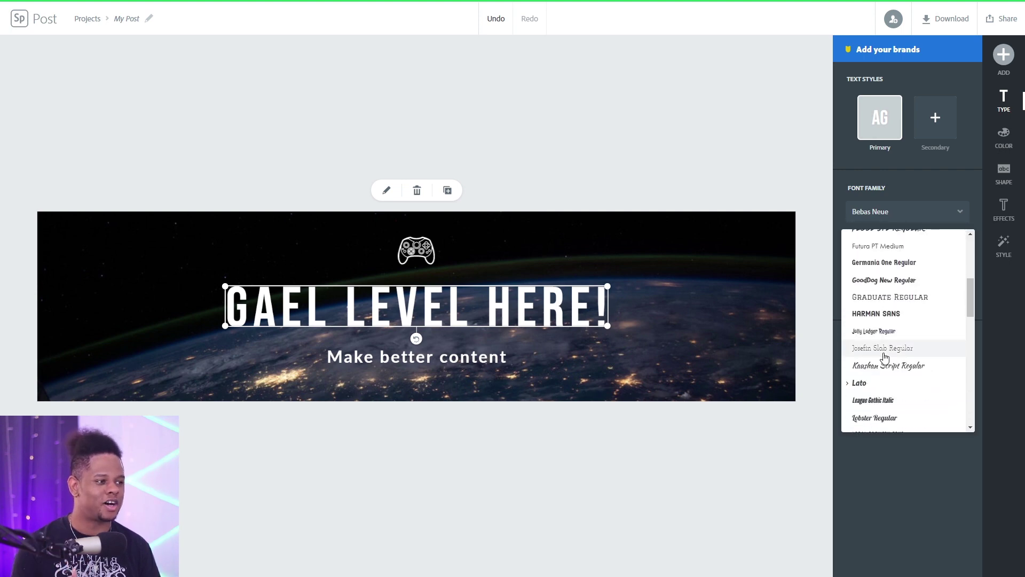
{"action": "left_click", "coordinate": [893, 326]}
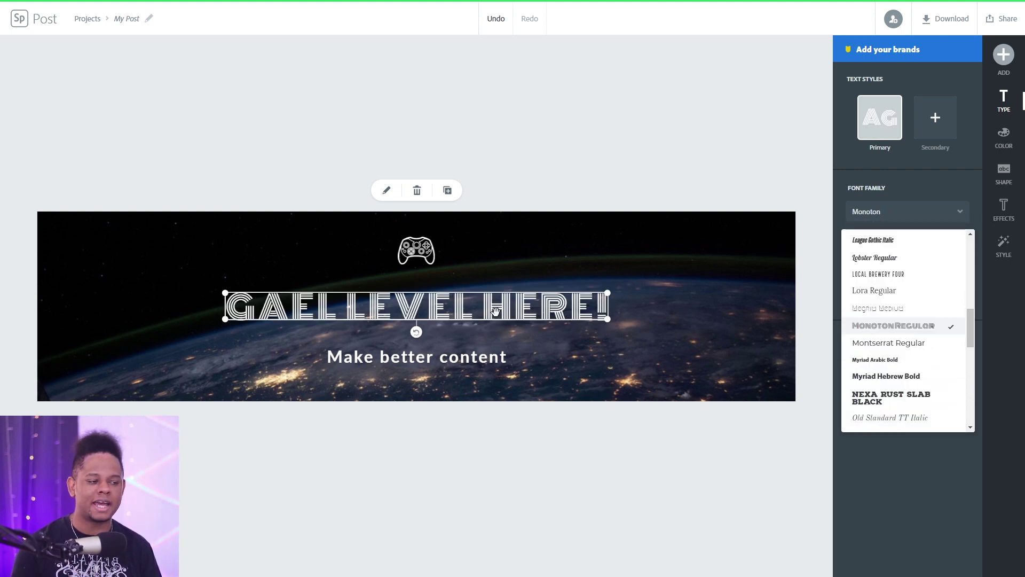
{"action": "left_click", "coordinate": [879, 473]}
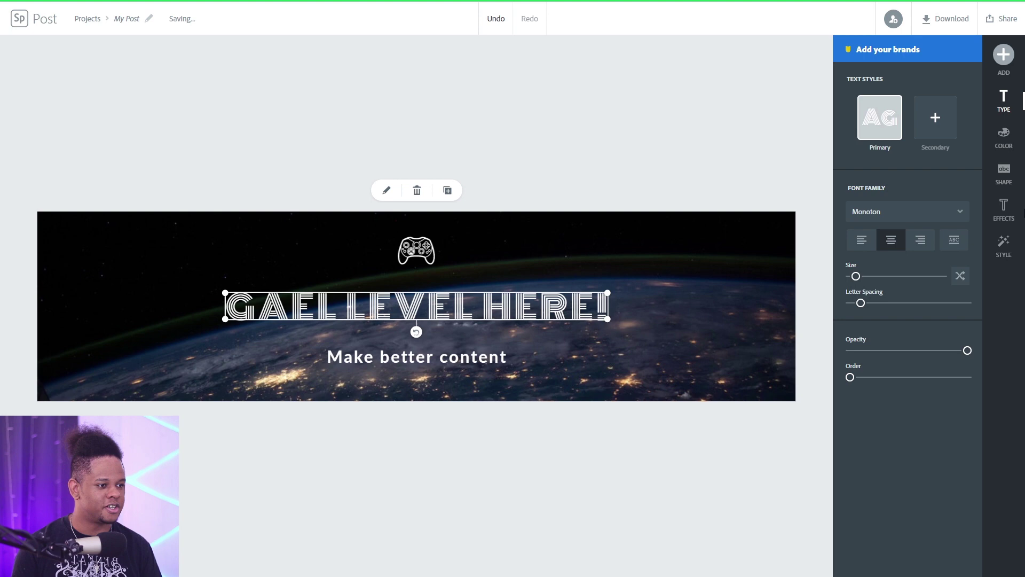
Step: Cycle the heading through suggested styles until a thin, light sans-serif look appears
{"action": "left_click", "coordinate": [1004, 244]}
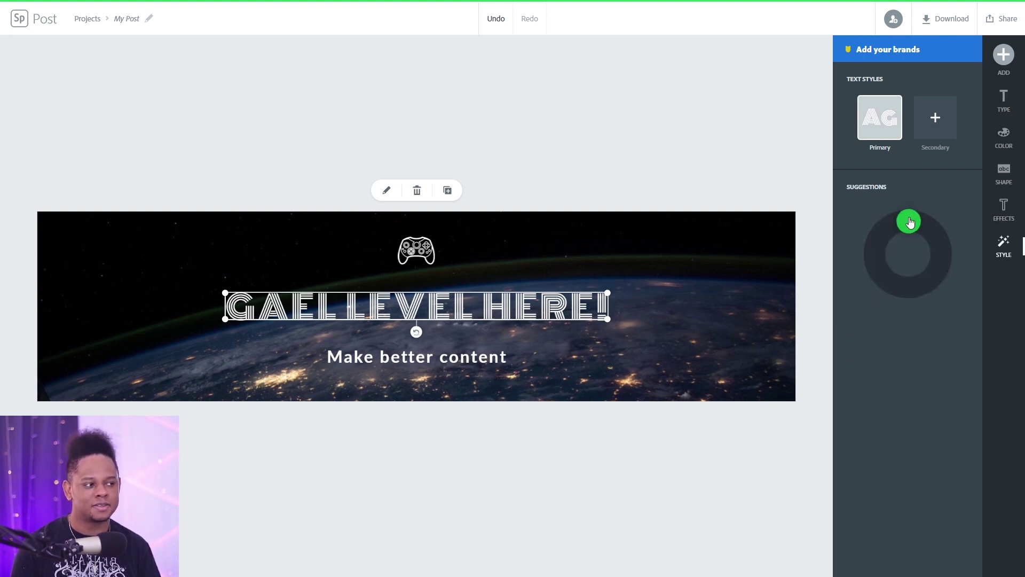
{"action": "left_click_drag", "start_coordinate": [911, 222], "coordinate": [921, 266]}
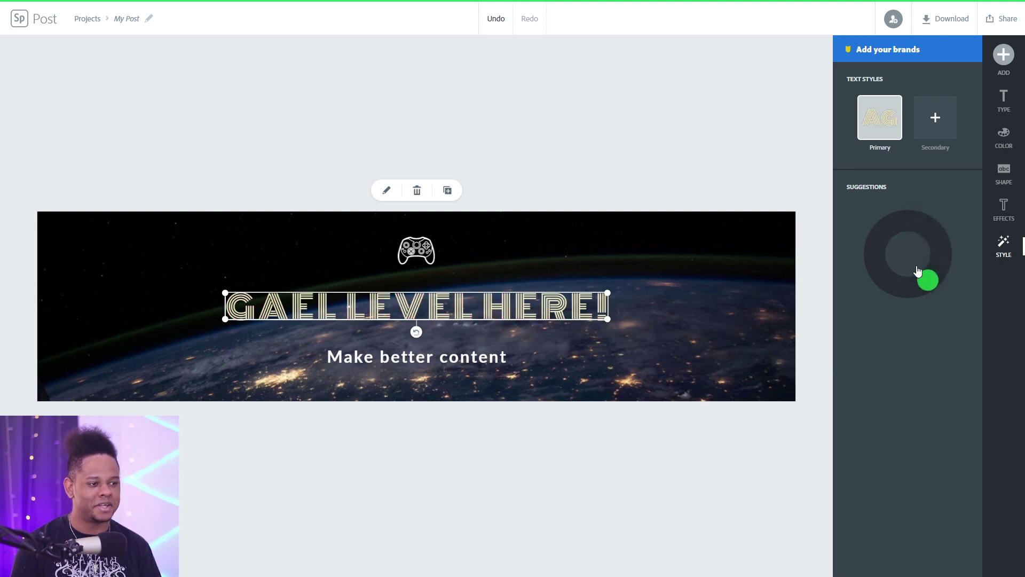
{"action": "mouse_move", "coordinate": [918, 271]}
{"action": "left_mouse_down"}
{"action": "mouse_move", "coordinate": [880, 276]}
{"action": "mouse_move", "coordinate": [875, 250]}
{"action": "mouse_move", "coordinate": [889, 230]}
{"action": "mouse_move", "coordinate": [925, 234]}
{"action": "mouse_move", "coordinate": [929, 268]}
{"action": "mouse_move", "coordinate": [903, 280]}
{"action": "mouse_move", "coordinate": [893, 275]}
{"action": "mouse_move", "coordinate": [904, 252]}
{"action": "mouse_move", "coordinate": [917, 249]}
{"action": "left_mouse_up"}
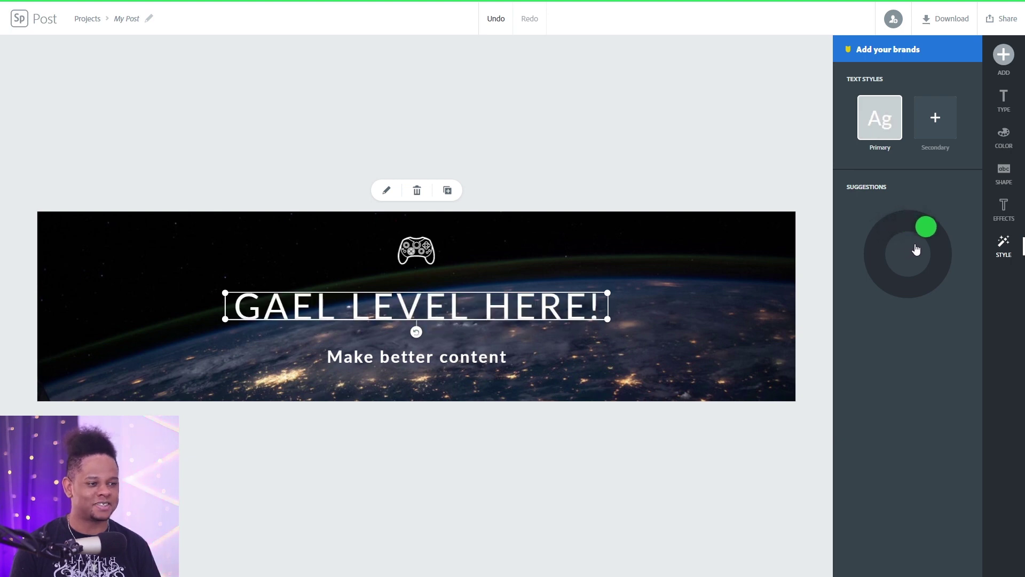
{"action": "left_click", "coordinate": [681, 259]}
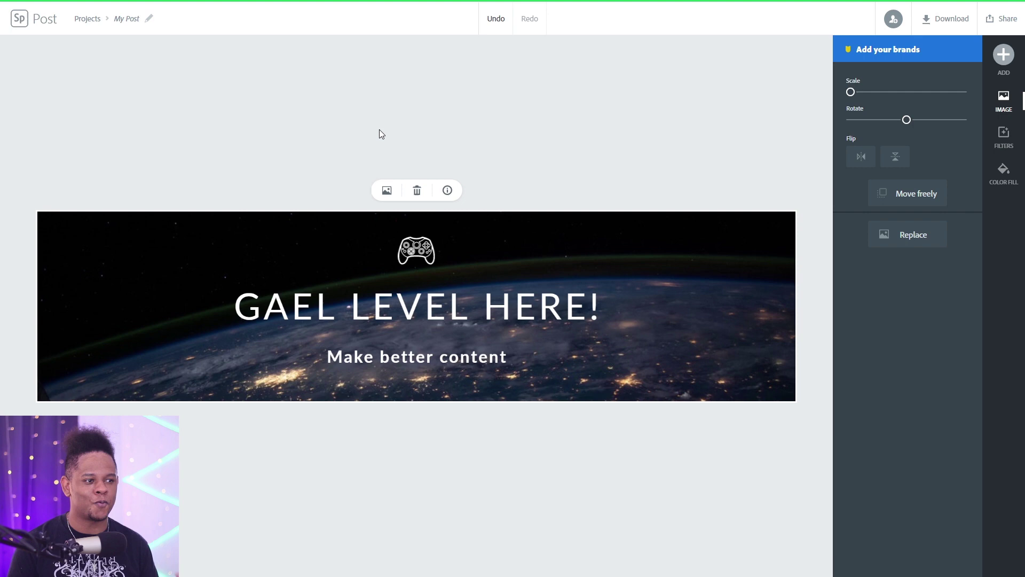
Step: Show the Resize options and scroll to Standard sizes like Widescreen and Square
{"action": "left_click", "coordinate": [284, 109]}
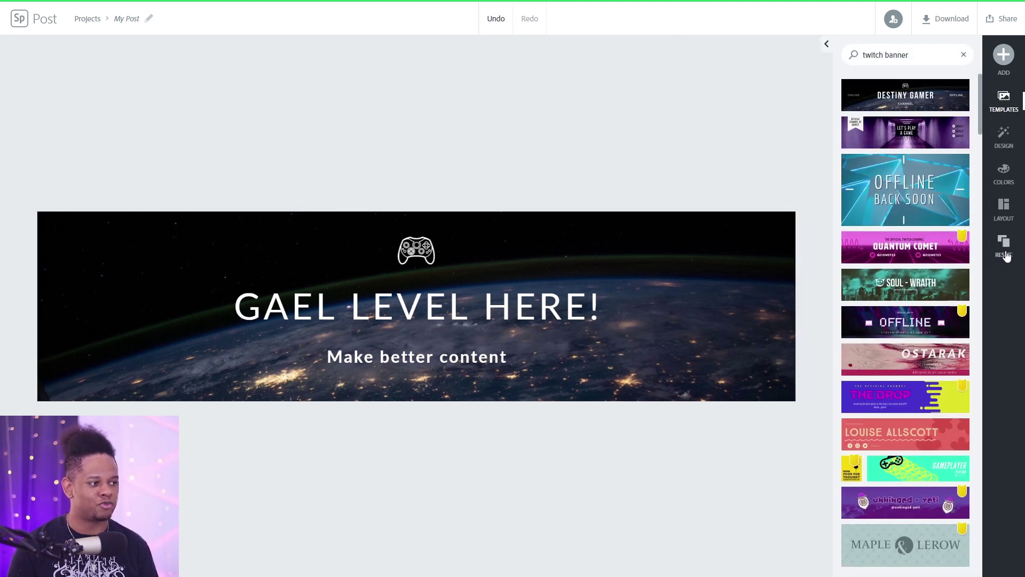
{"action": "left_click", "coordinate": [1004, 251]}
{"action": "scroll", "coordinate": [905, 144], "scroll_direction": "down", "scroll_amount": 6}
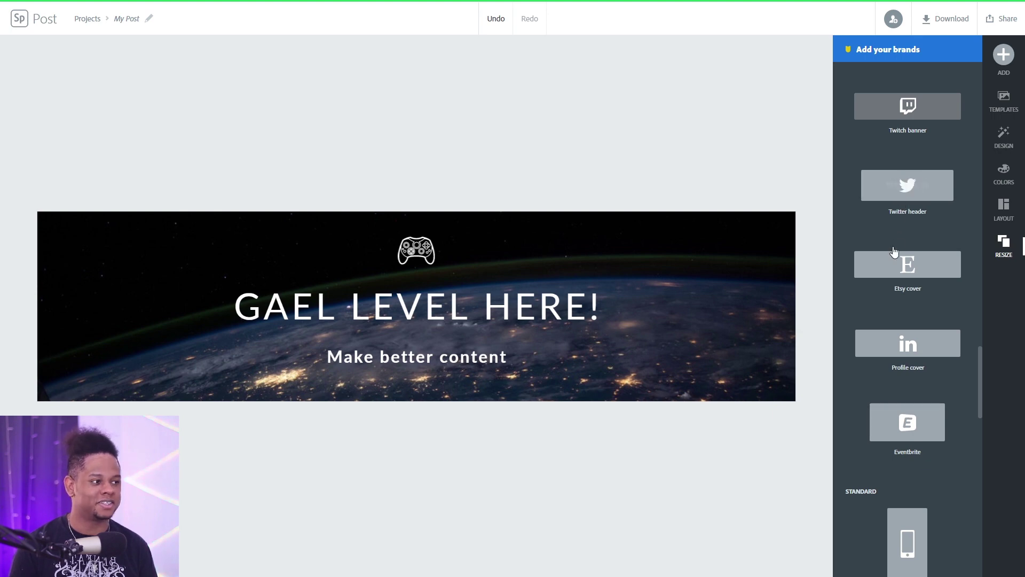
{"action": "scroll", "coordinate": [894, 246], "scroll_direction": "down", "scroll_amount": 10}
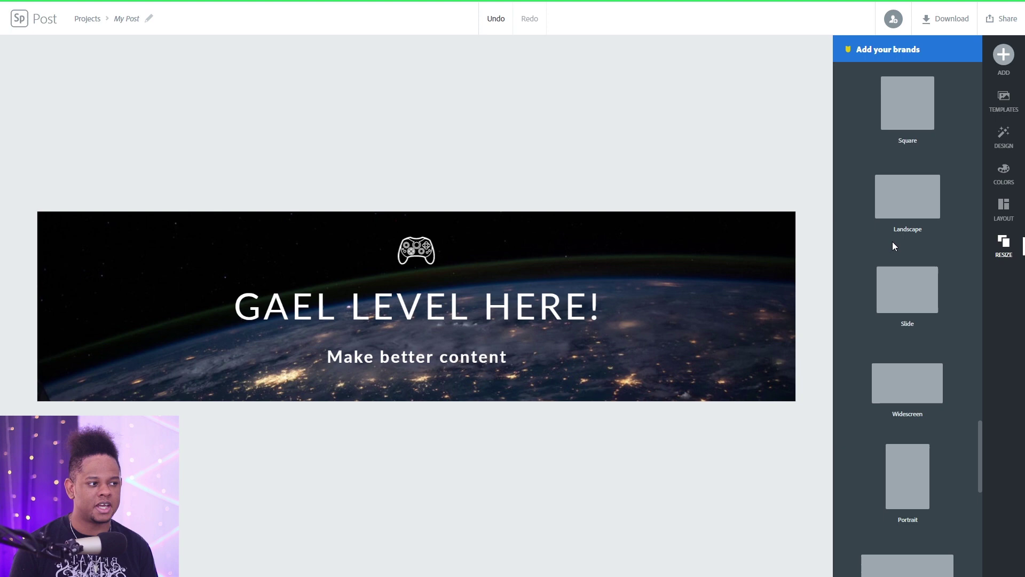
{"action": "scroll", "coordinate": [890, 235], "scroll_direction": "up", "scroll_amount": 3}
{"action": "scroll", "coordinate": [879, 138], "scroll_direction": "down", "scroll_amount": 3}
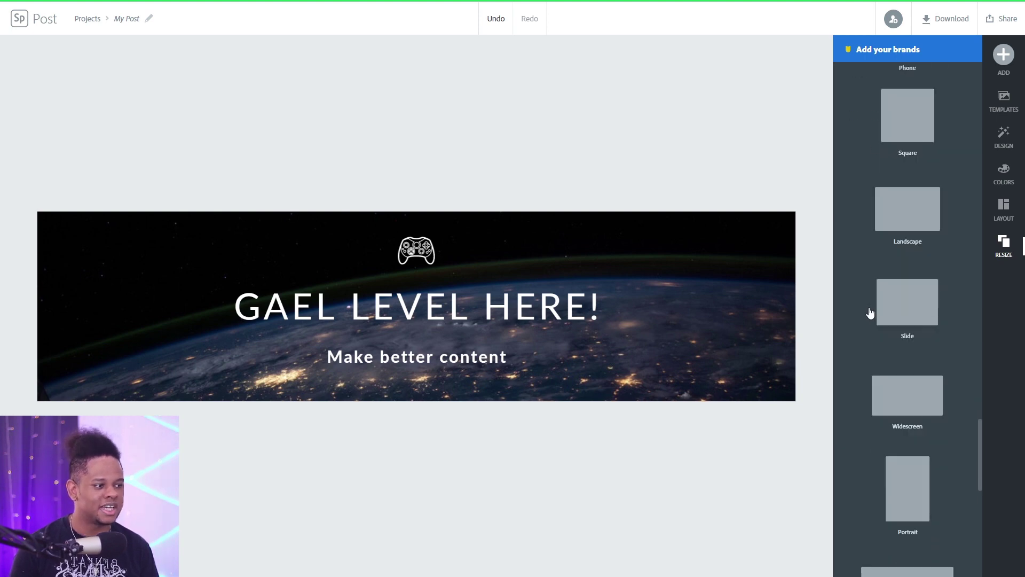
Step: Resize to Widescreen and replace the background with a space-station window photo
{"action": "left_click", "coordinate": [892, 390]}
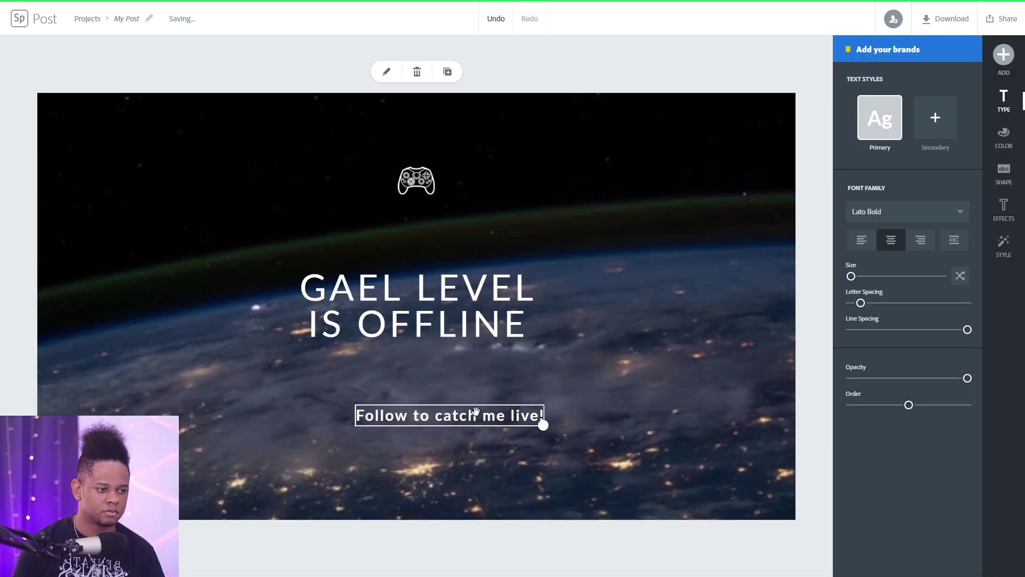
{"action": "left_click", "coordinate": [454, 385]}
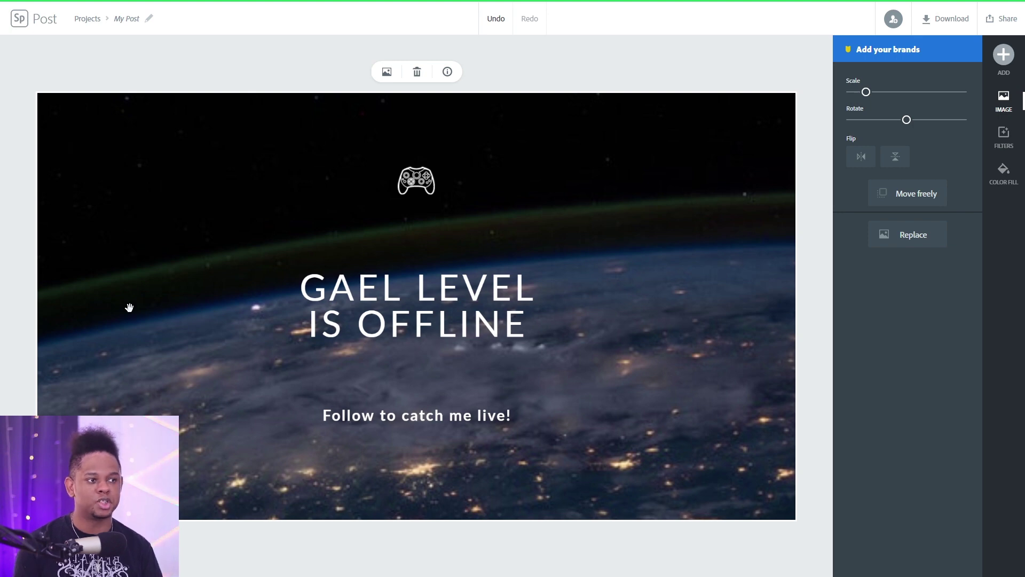
{"action": "left_click", "coordinate": [385, 74]}
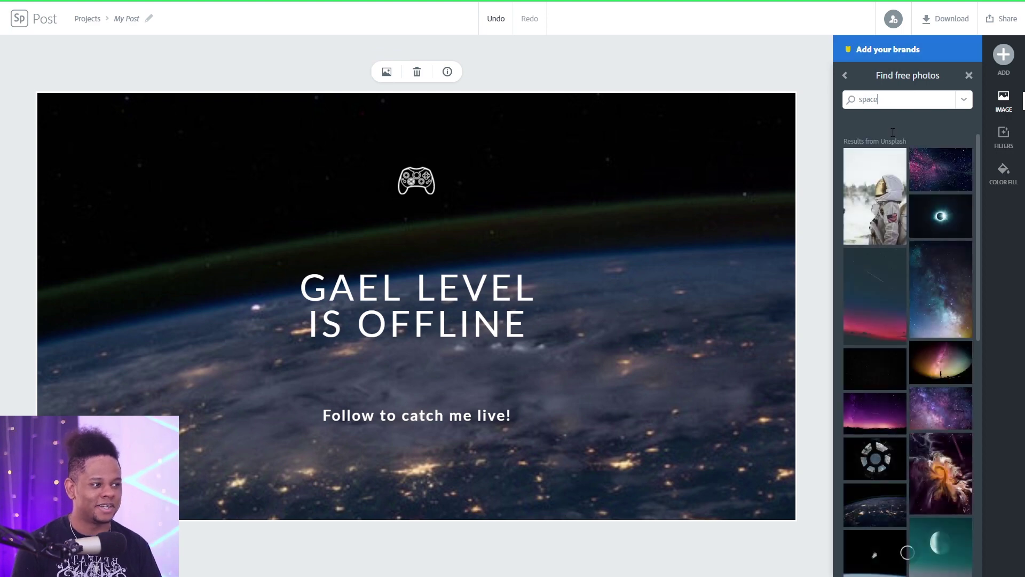
{"action": "left_click", "coordinate": [935, 363]}
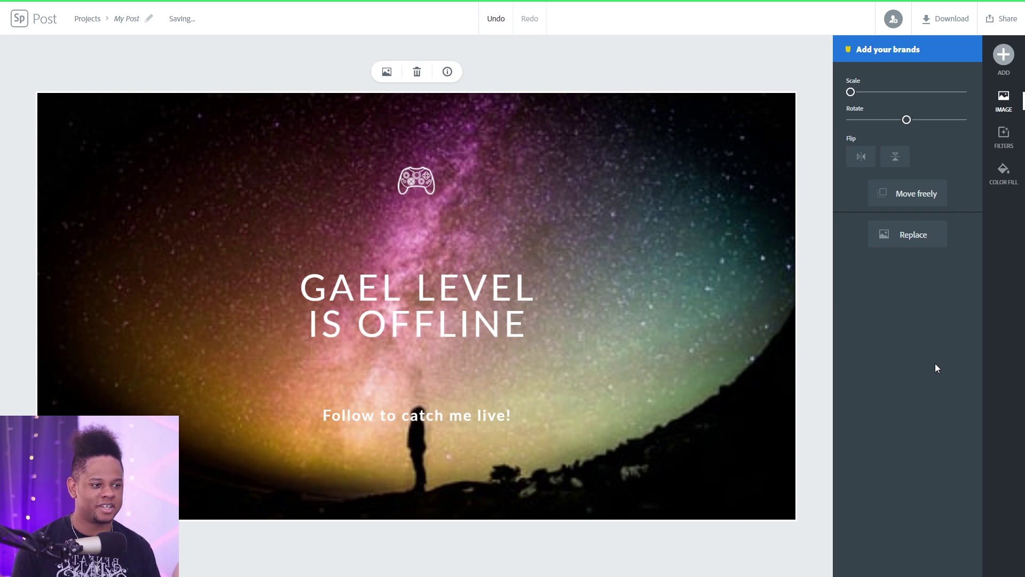
{"action": "left_click", "coordinate": [908, 234]}
{"action": "left_click", "coordinate": [880, 290]}
{"action": "left_click", "coordinate": [776, 75]}
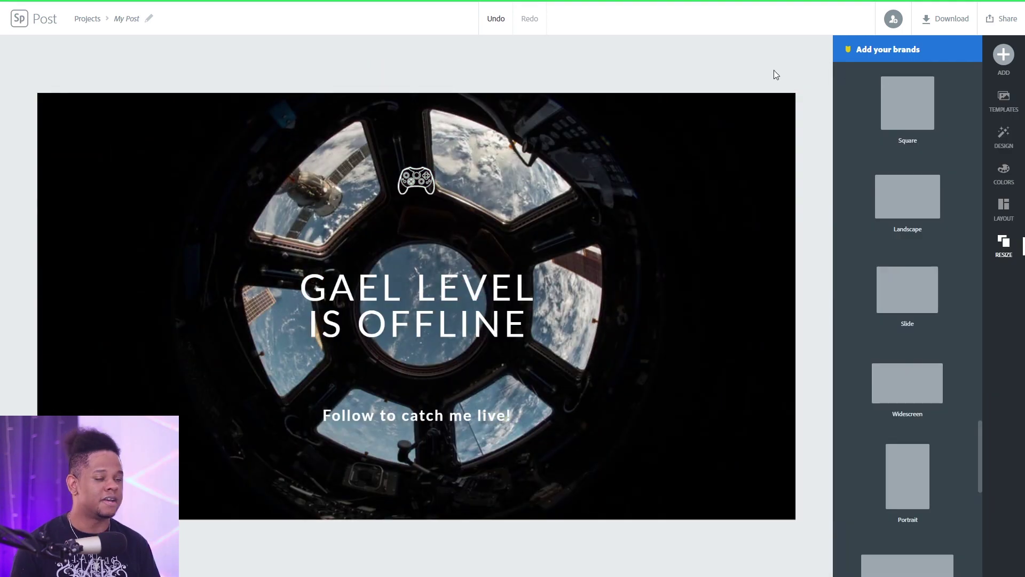
Step: Add a game-controller icon to the banner and select it
{"action": "left_click", "coordinate": [1002, 59]}
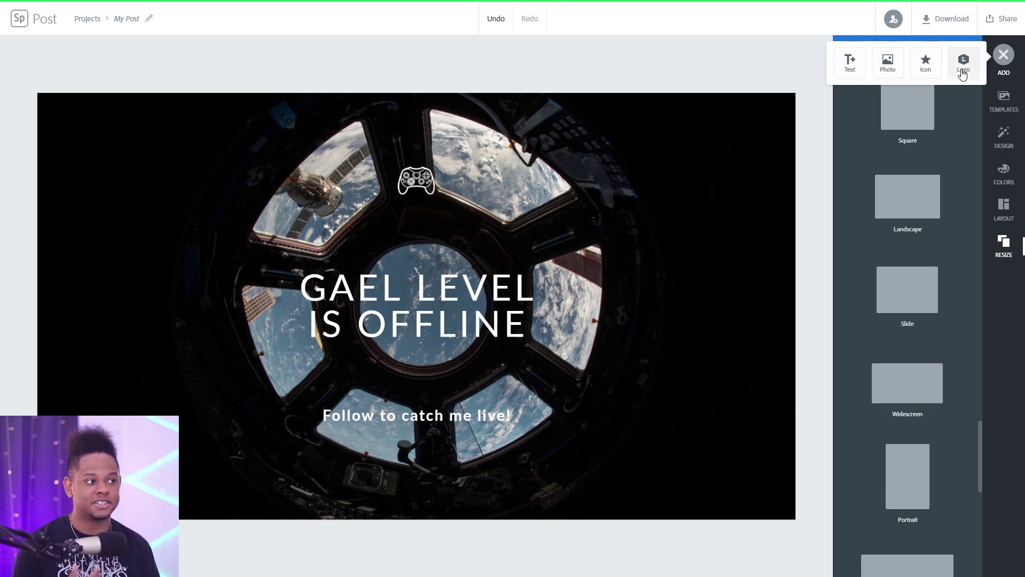
{"action": "left_click", "coordinate": [924, 64]}
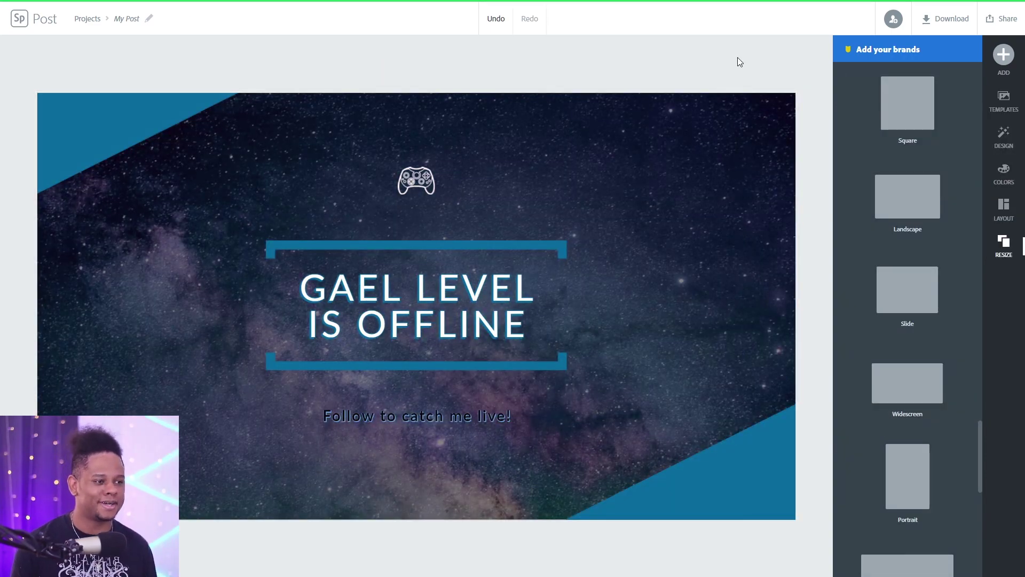
{"action": "left_click", "coordinate": [417, 183]}
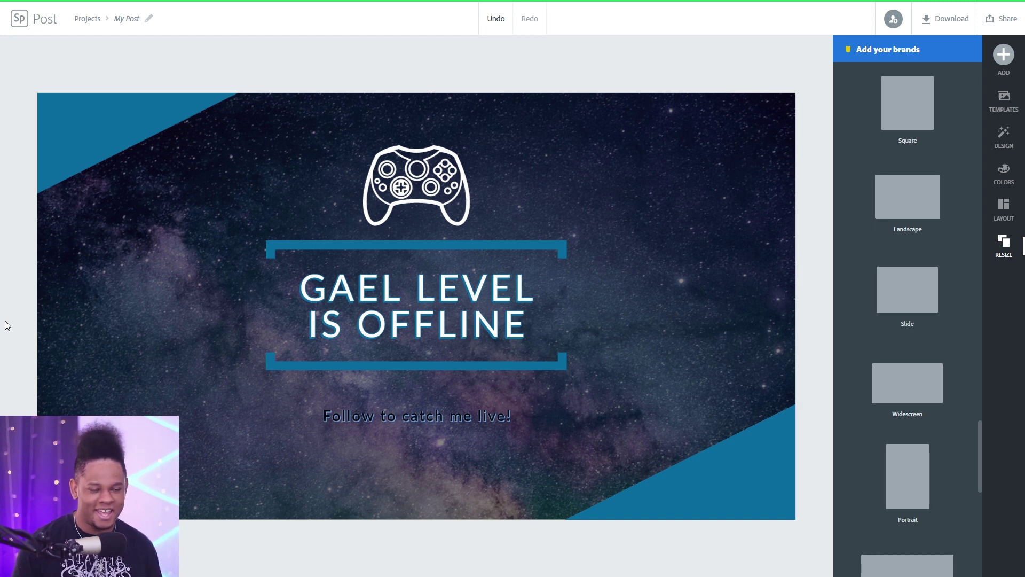
{"action": "left_click", "coordinate": [417, 416]}
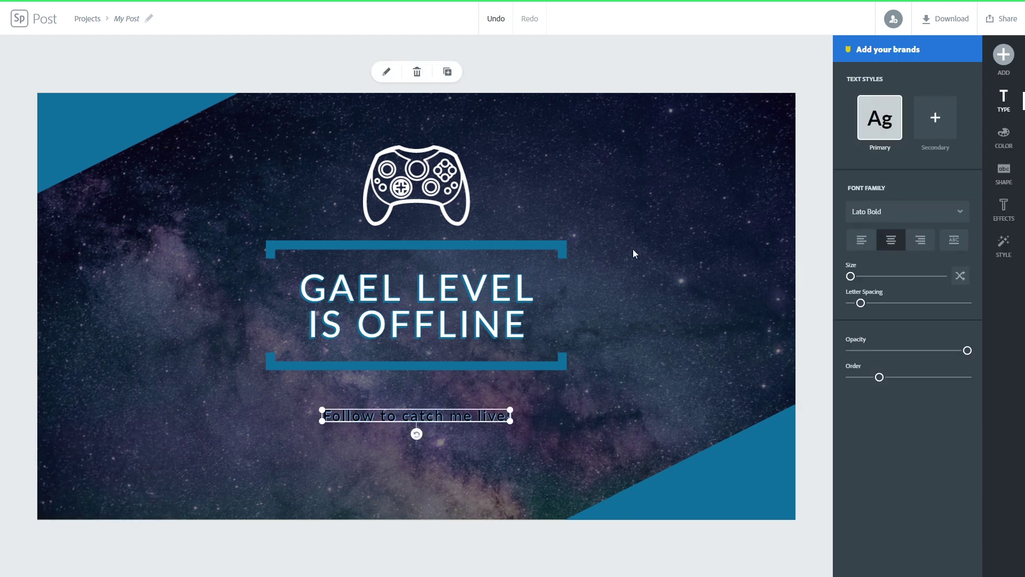
Step: Download the banner as PNG 'My Post (1).png' and open the saved file
{"action": "left_click", "coordinate": [944, 20]}
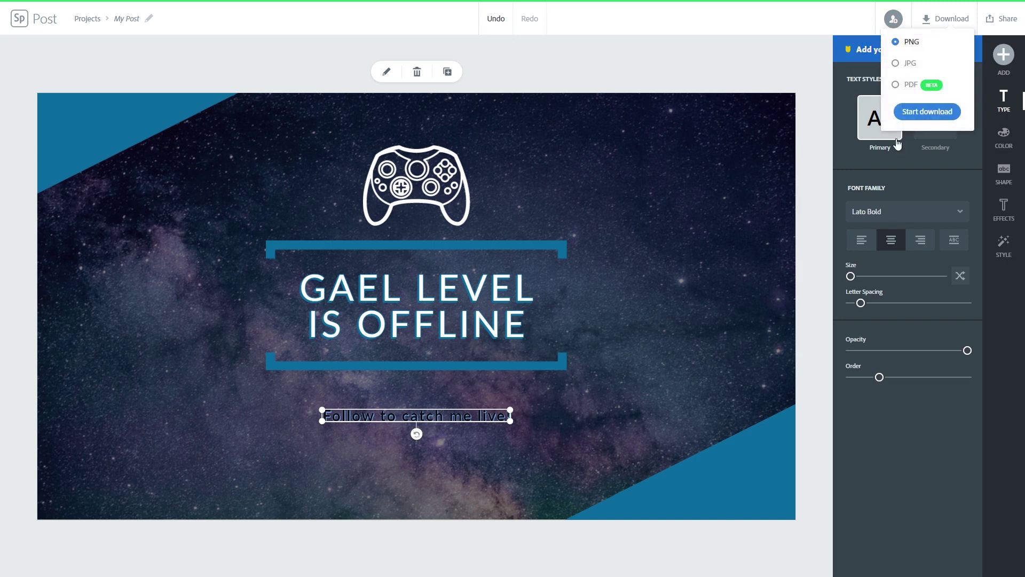
{"action": "left_click", "coordinate": [925, 112]}
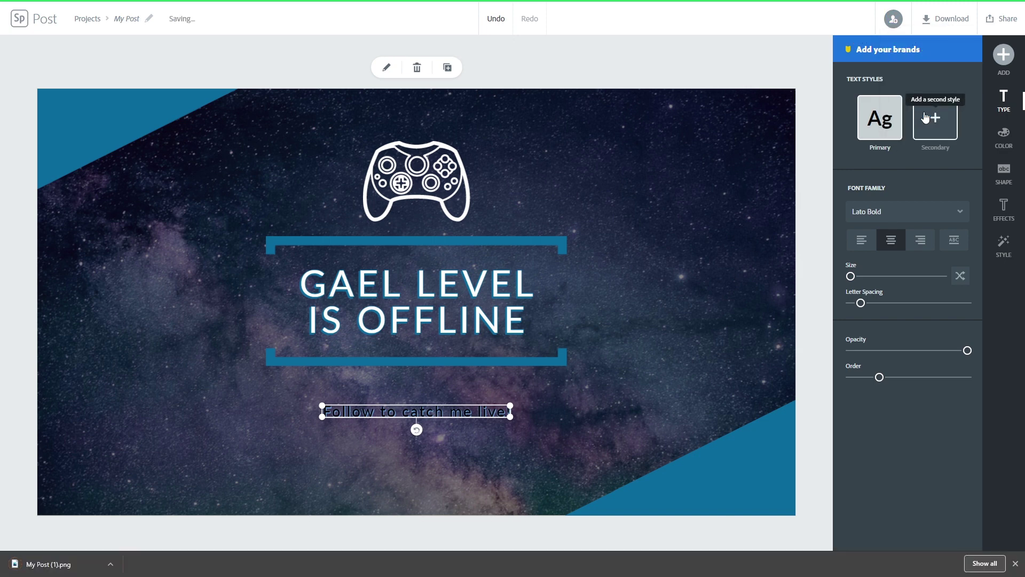
{"action": "left_click", "coordinate": [75, 565]}
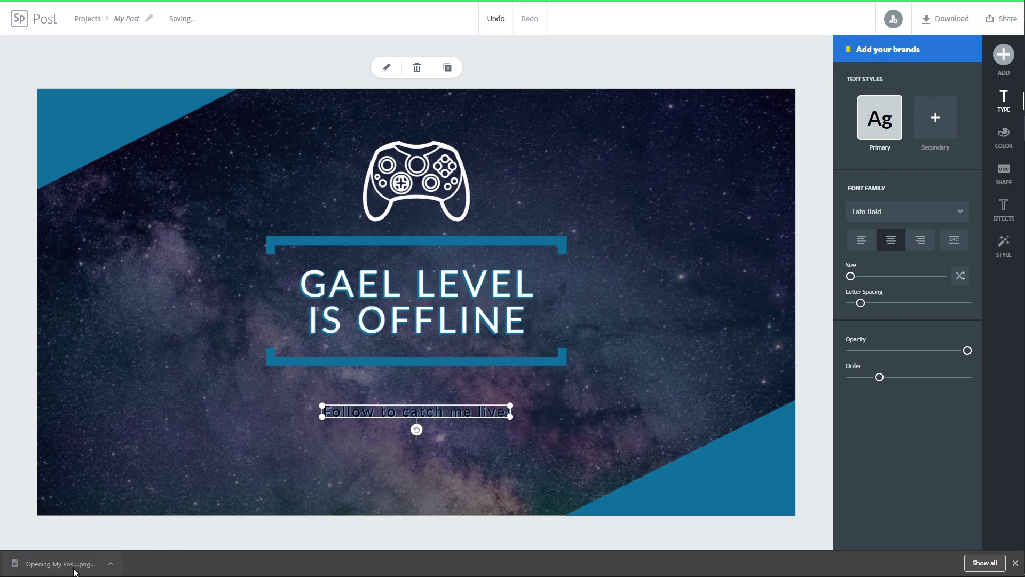